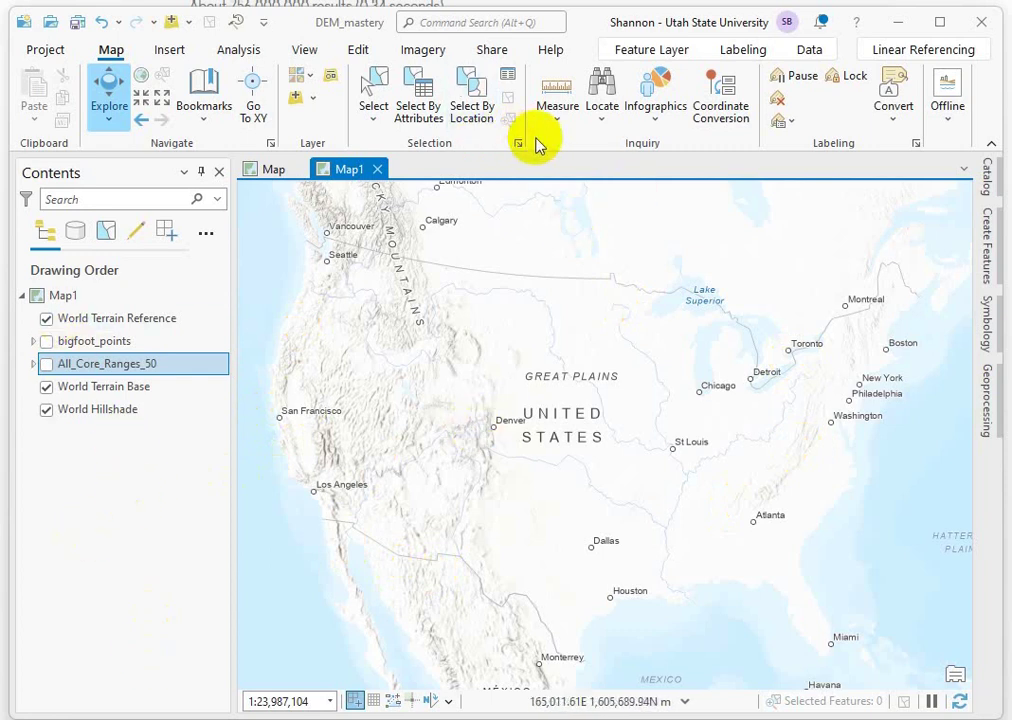
- Measure a geodesic line from Los Angeles to New York, about 3,937.59 km
{"action": "left_click", "coordinate": [563, 94]}
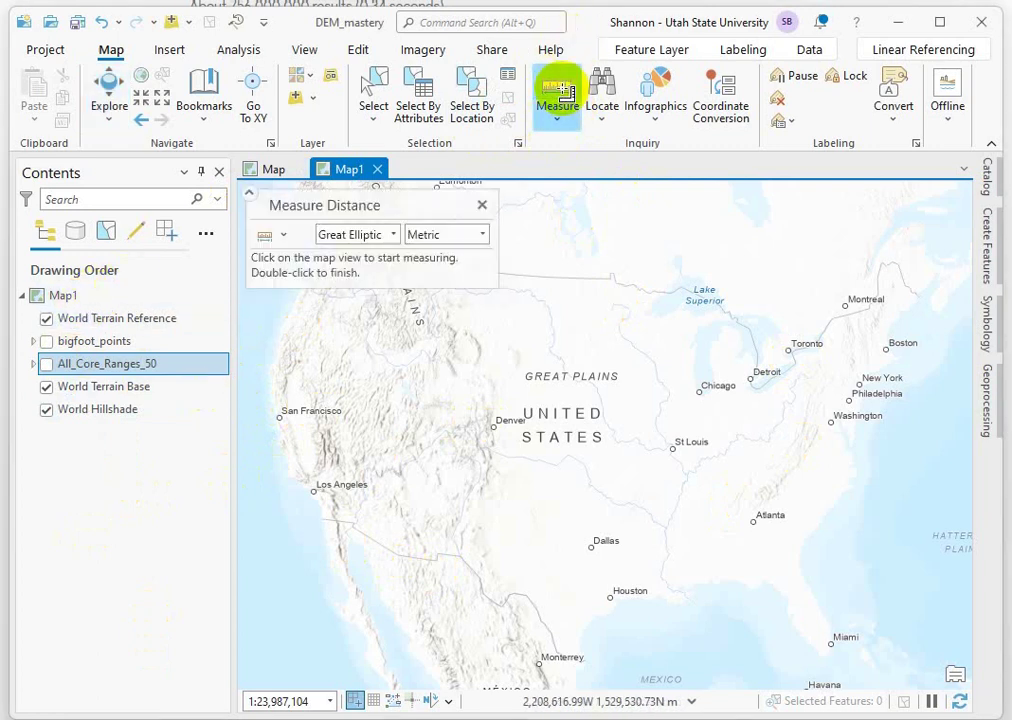
{"action": "left_click", "coordinate": [394, 234]}
{"action": "left_click", "coordinate": [350, 257]}
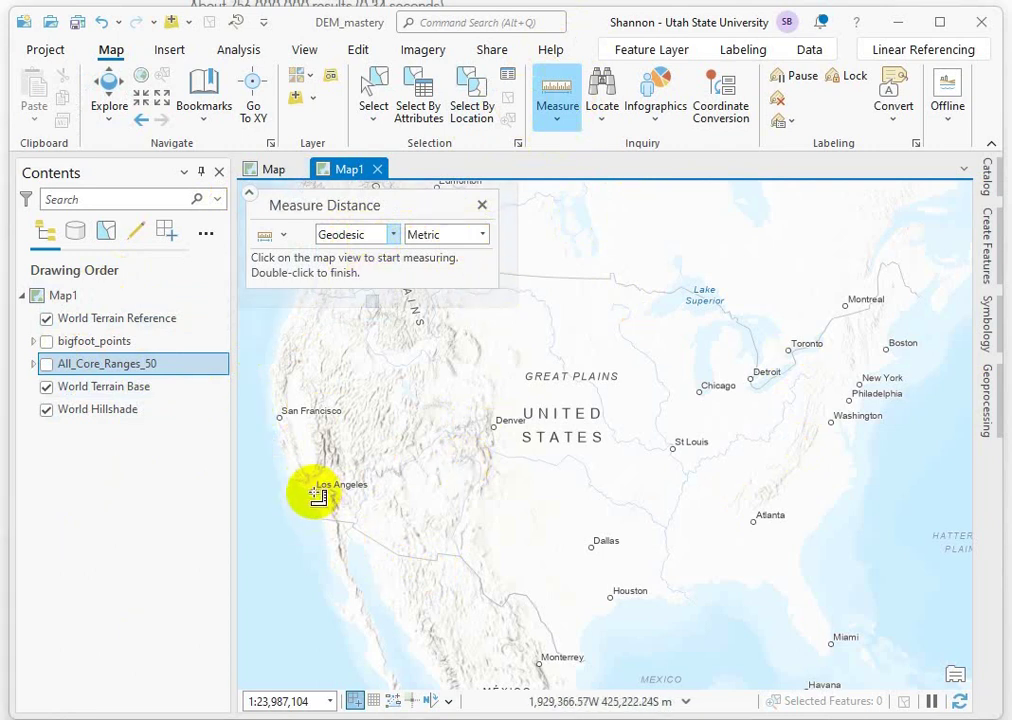
{"action": "left_click", "coordinate": [316, 490]}
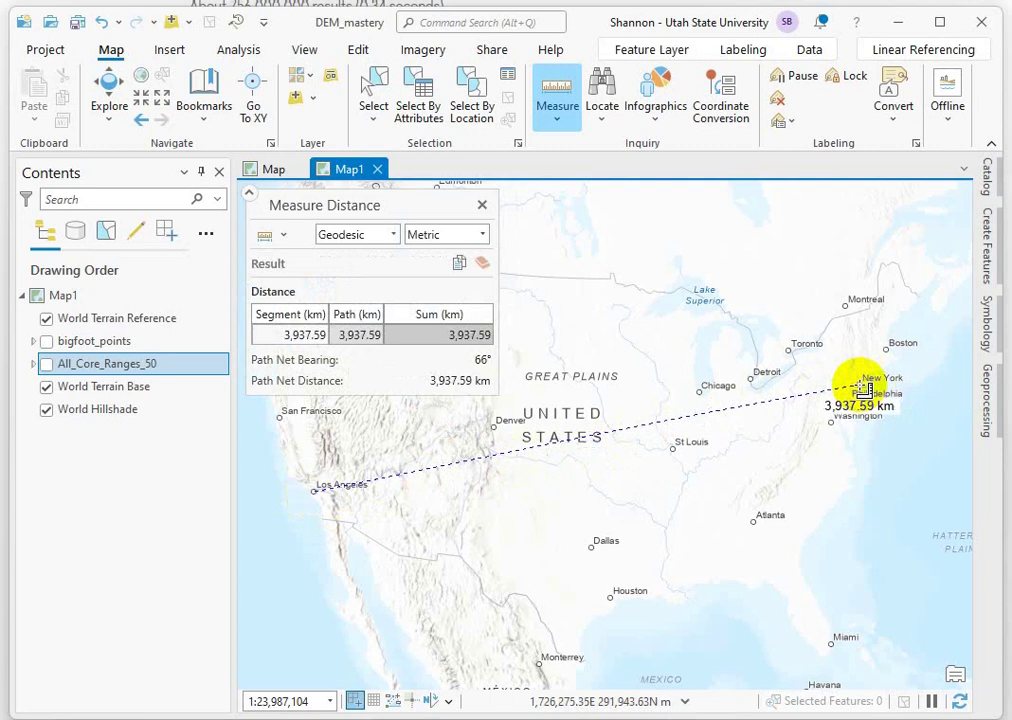
{"action": "double_click", "coordinate": [862, 389]}
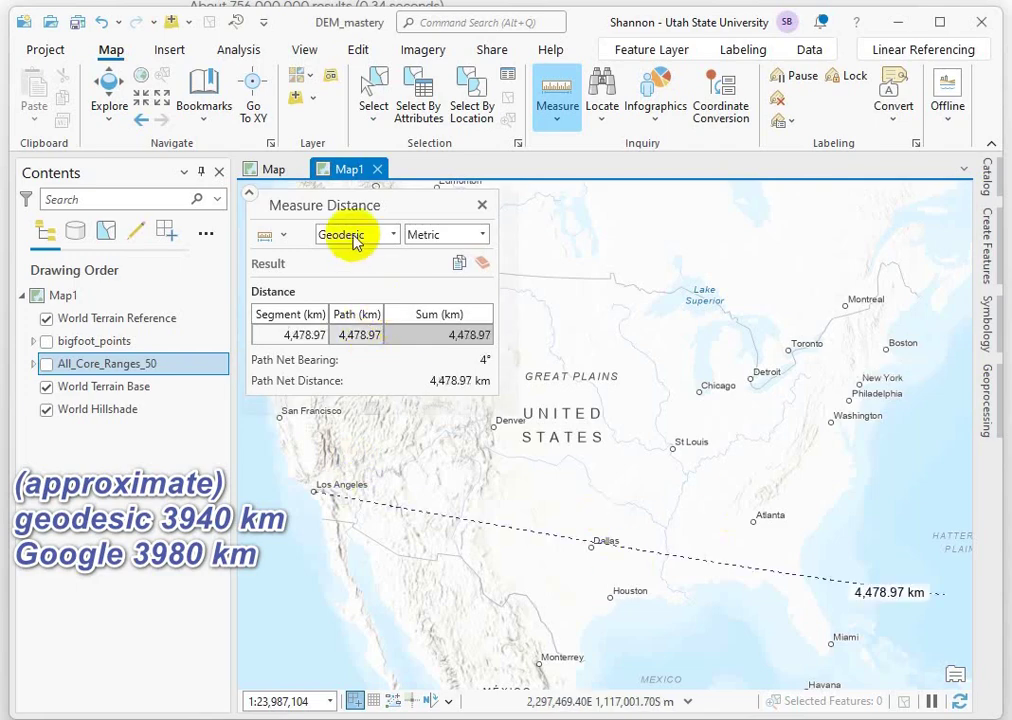
- Switch measuring to Planar and confirm Map1 keeps North America Equidistant Conic
{"action": "left_click", "coordinate": [396, 235]}
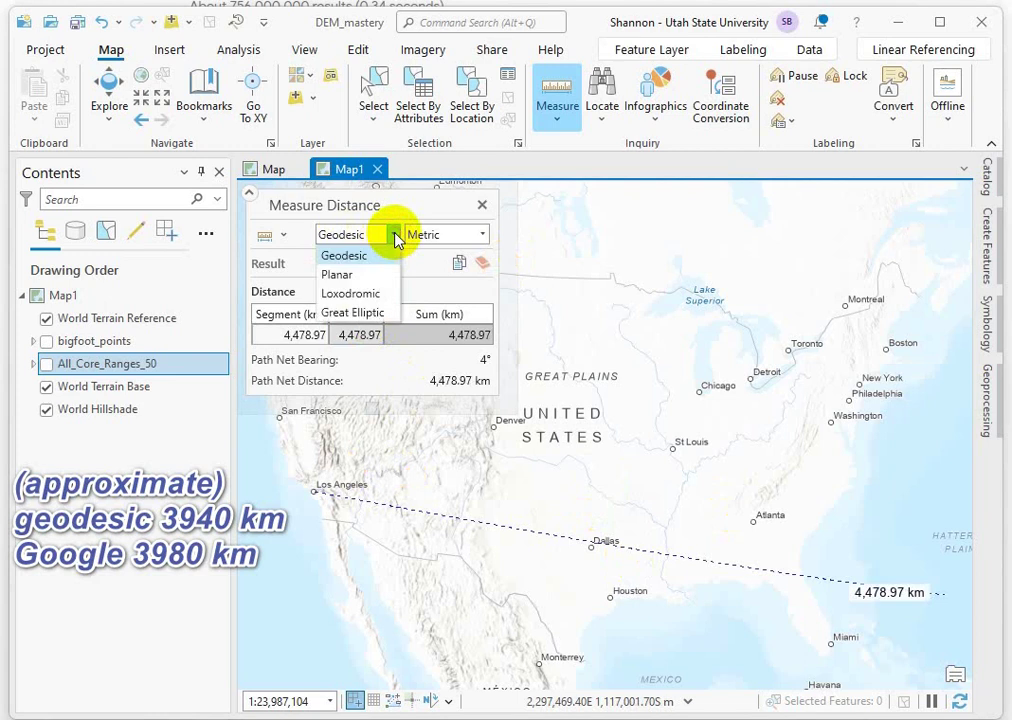
{"action": "left_click", "coordinate": [332, 213]}
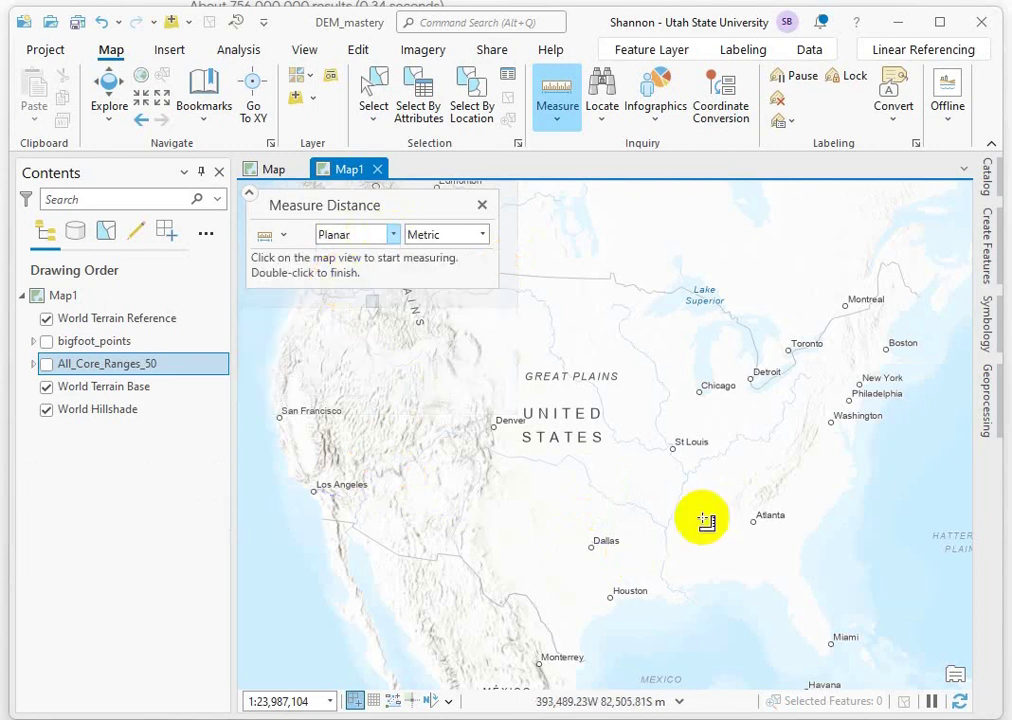
{"action": "right_click", "coordinate": [55, 305]}
{"action": "left_click", "coordinate": [84, 324]}
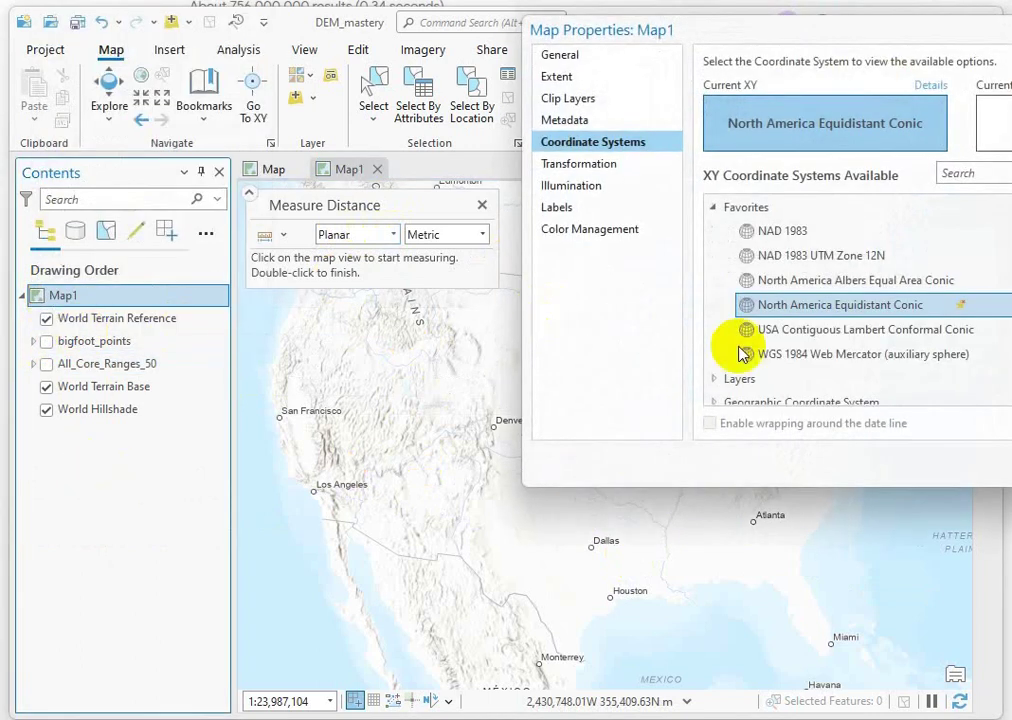
{"action": "left_click_drag", "start_coordinate": [836, 32], "coordinate": [673, 86]}
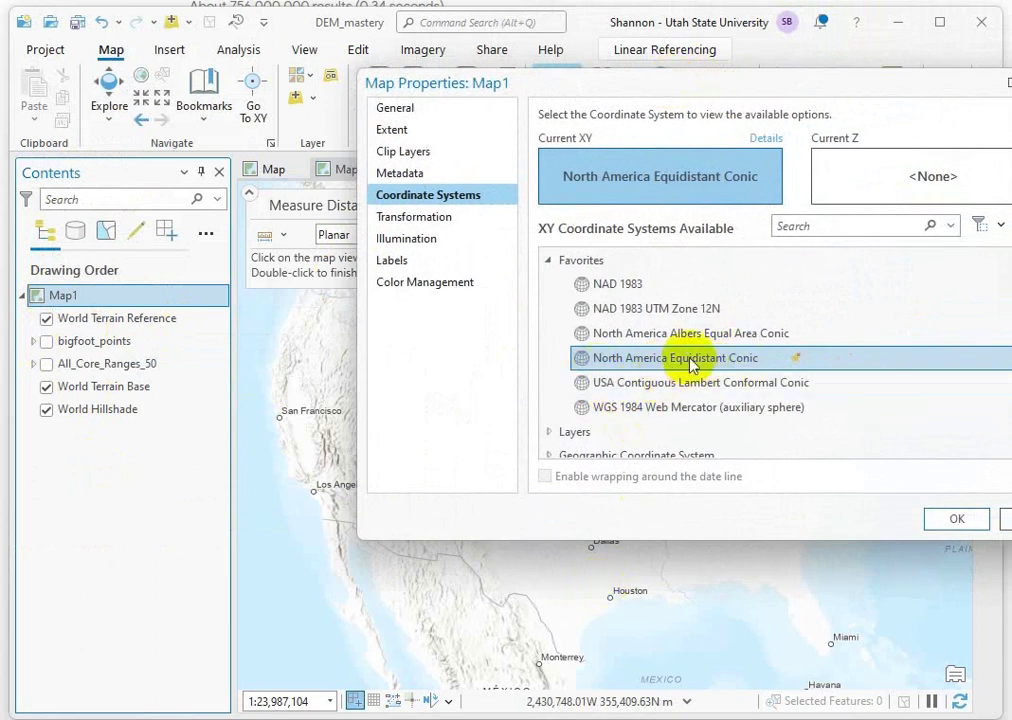
{"action": "left_click", "coordinate": [957, 521]}
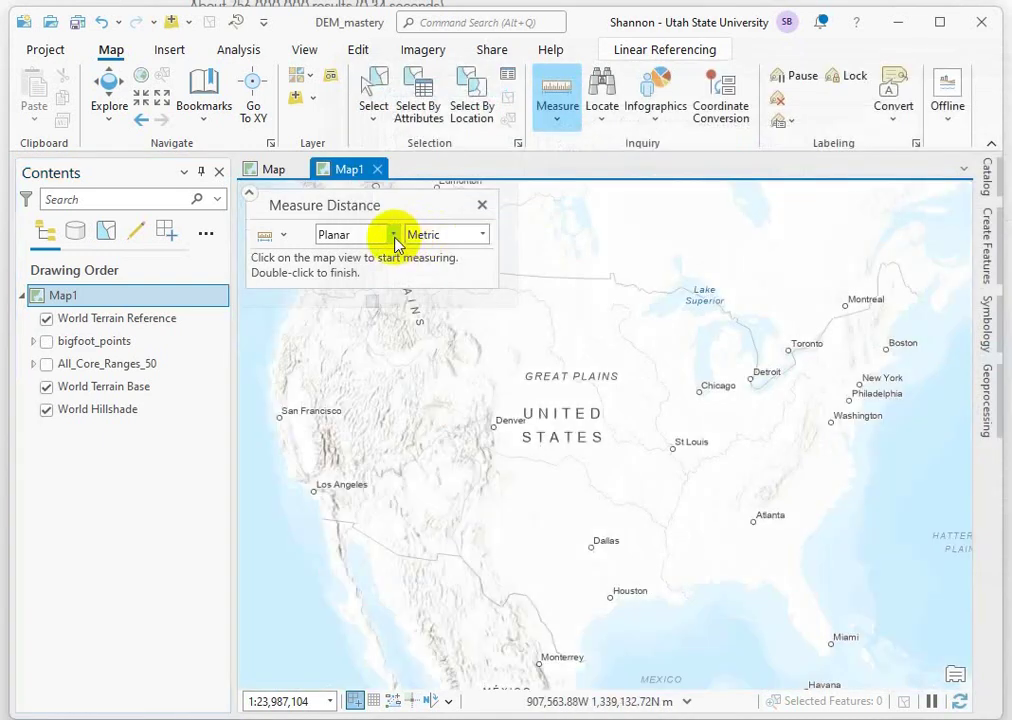
- Measure planar from Los Angeles to New York in Equidistant Conic, about 3,729.13 km
{"action": "left_click", "coordinate": [315, 490]}
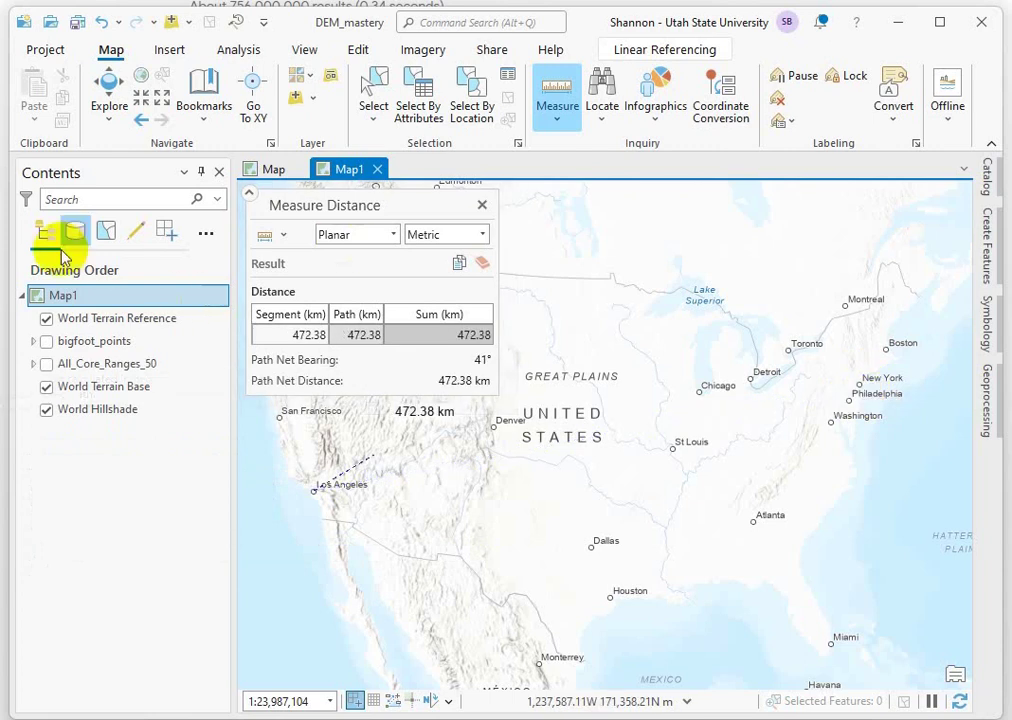
- Clear results, reproject Map1 to North America Albers Equal Area Conic, and measure from Los Angeles
{"action": "left_click", "coordinate": [484, 263]}
{"action": "left_click", "coordinate": [62, 297]}
{"action": "right_click", "coordinate": [62, 297]}
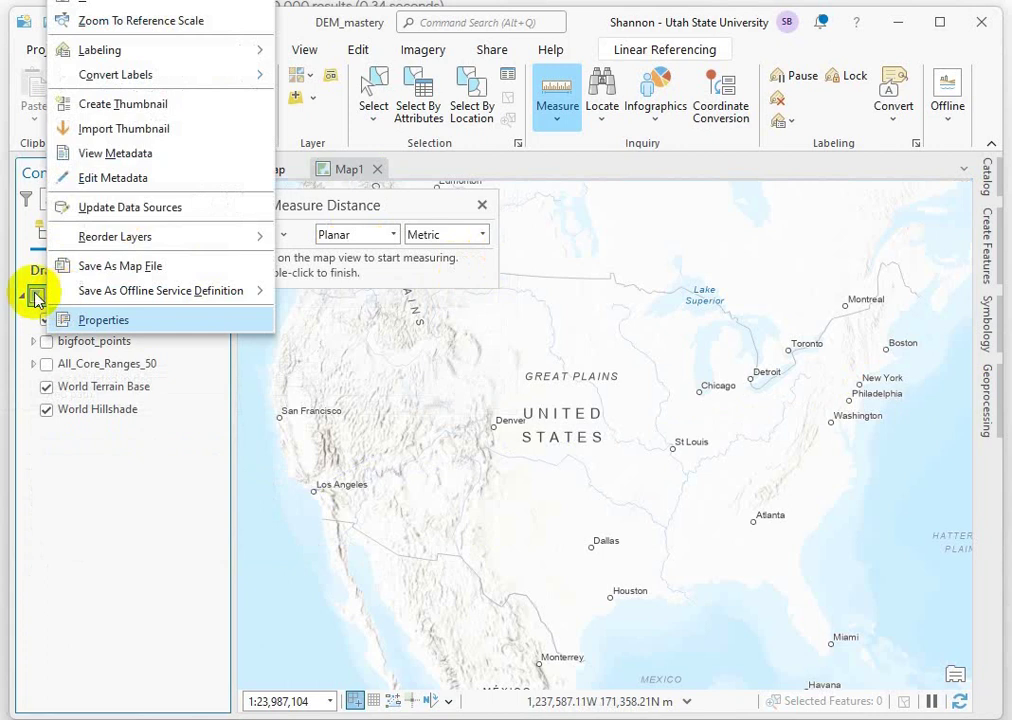
{"action": "left_click", "coordinate": [102, 320]}
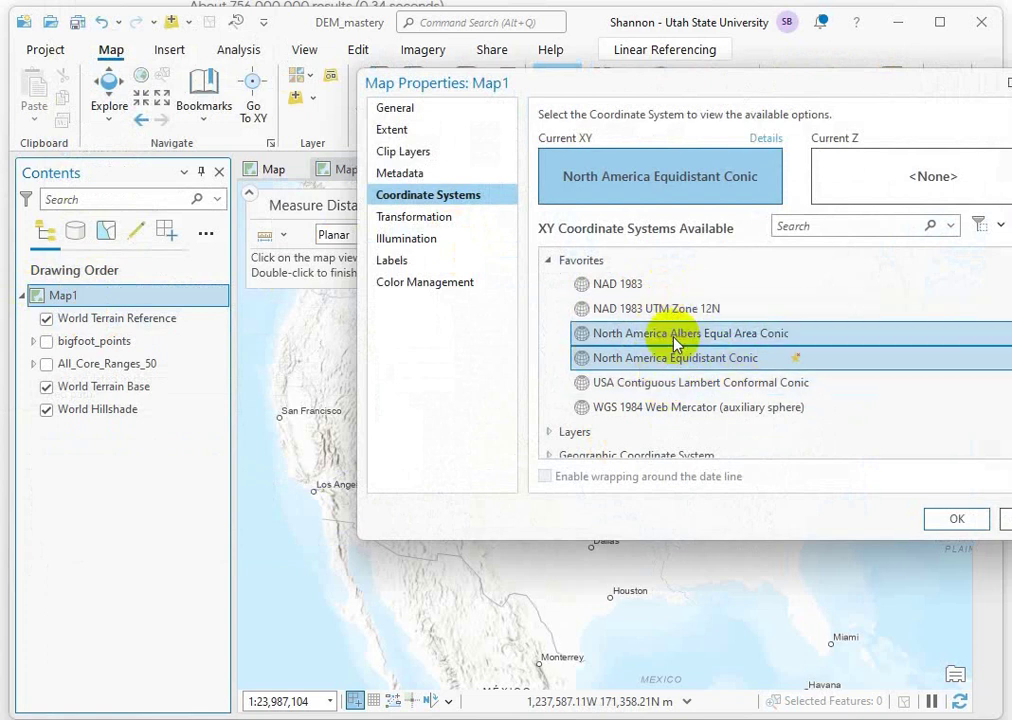
{"action": "left_click", "coordinate": [632, 340]}
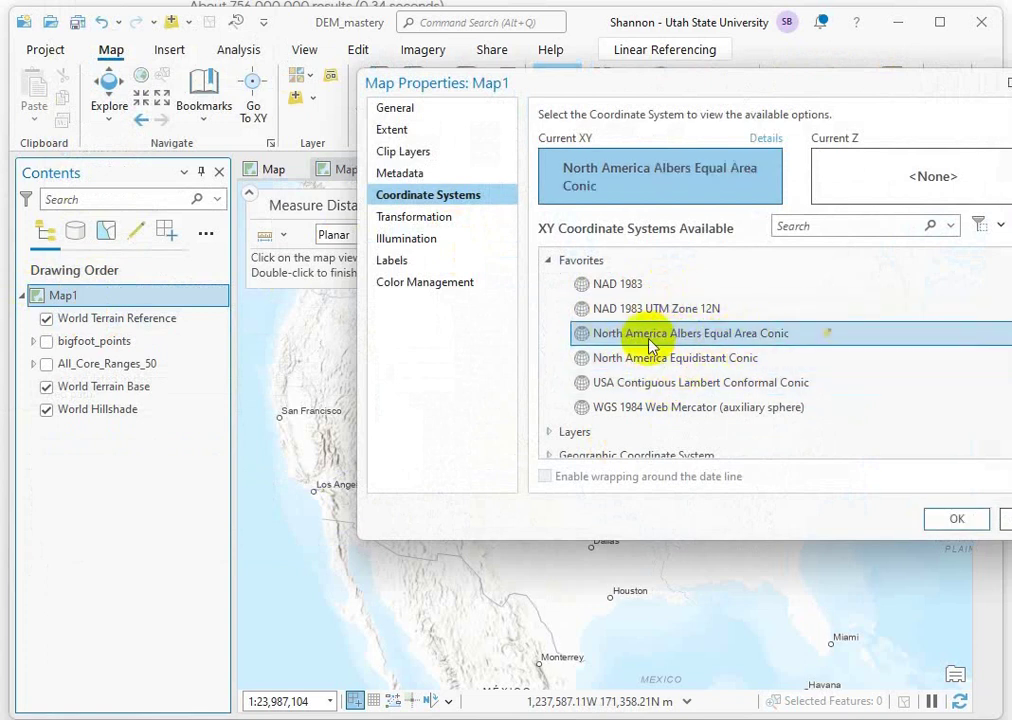
{"action": "left_click", "coordinate": [958, 520]}
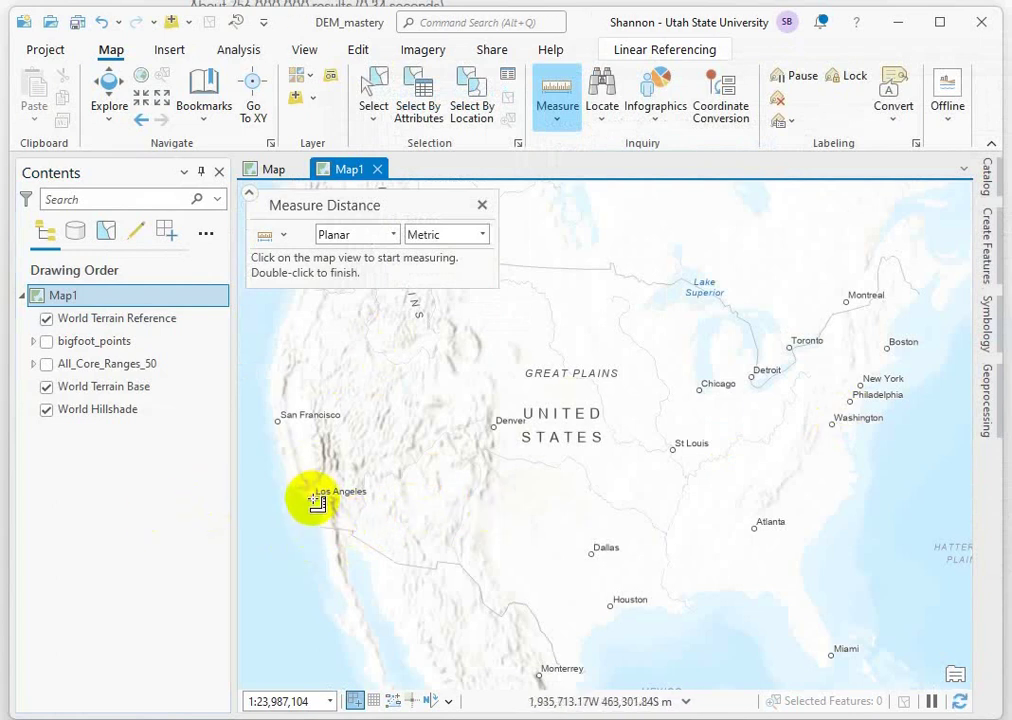
{"action": "left_click", "coordinate": [313, 498]}
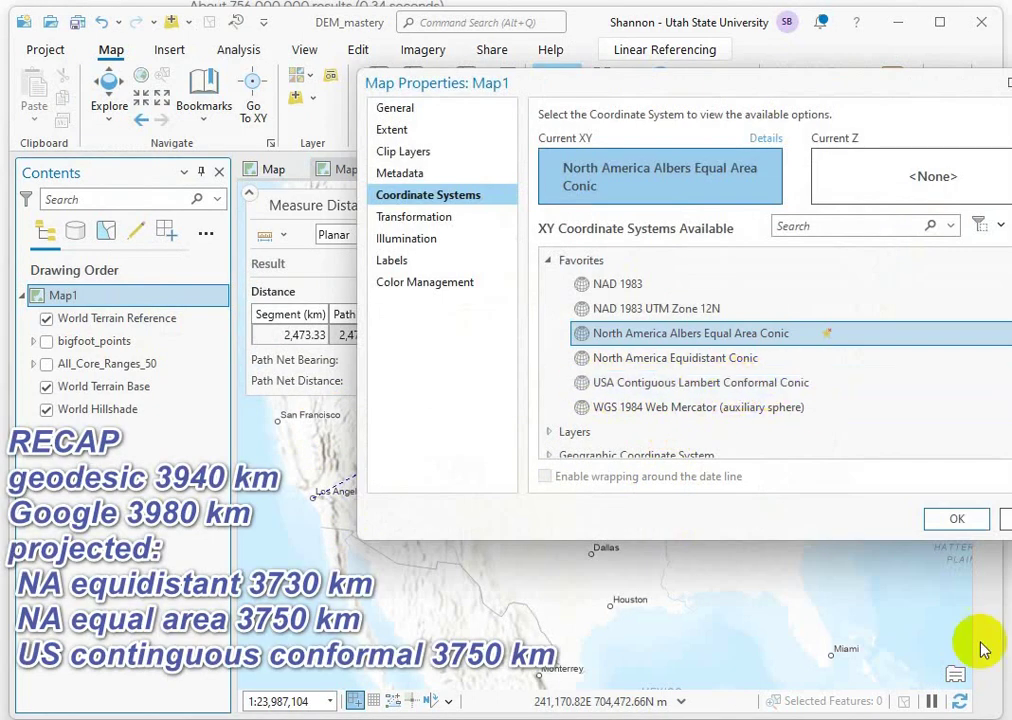
- Apply the new coordinate system, clear the old line, and remeasure Los Angeles–New York (~3,739.23 km)
{"action": "left_click", "coordinate": [958, 521]}
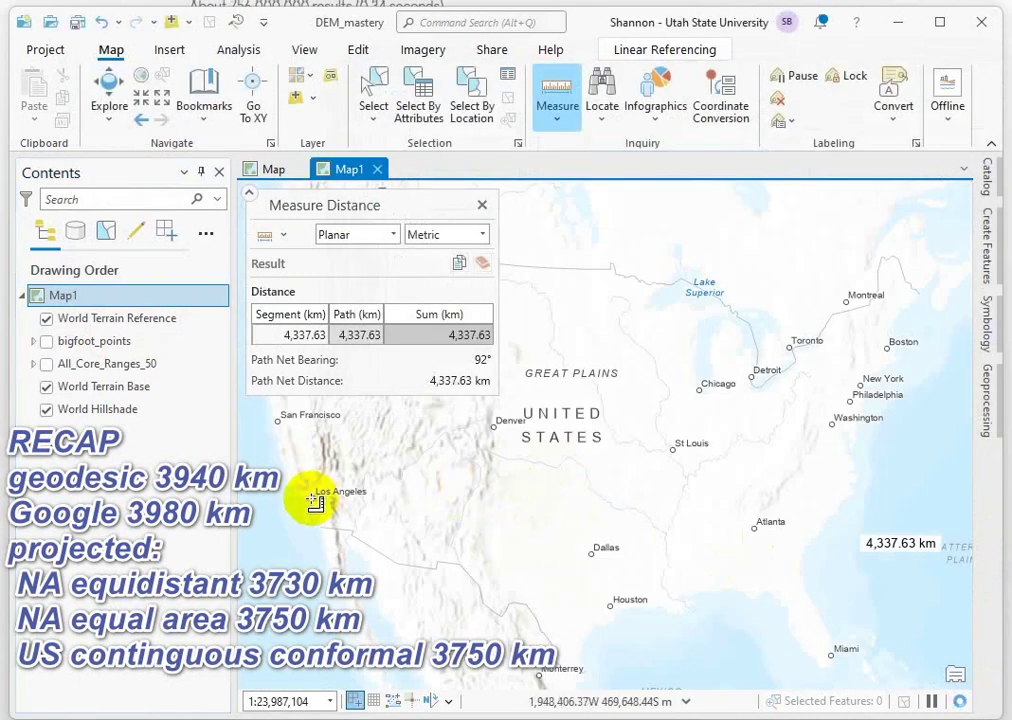
{"action": "left_click", "coordinate": [480, 264]}
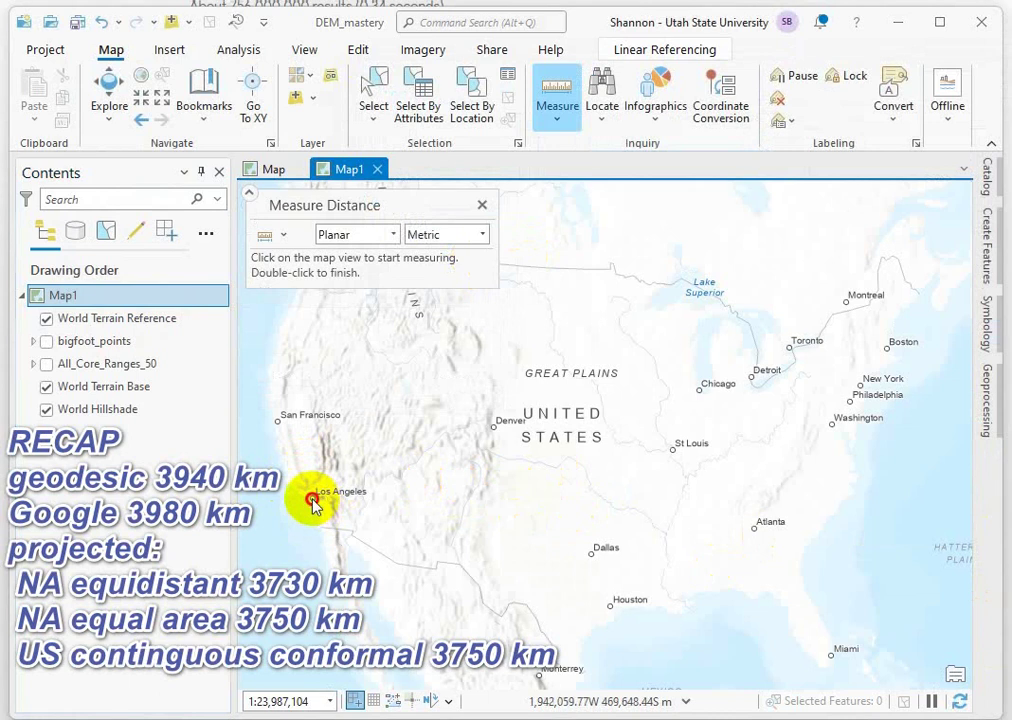
{"action": "left_click", "coordinate": [314, 497]}
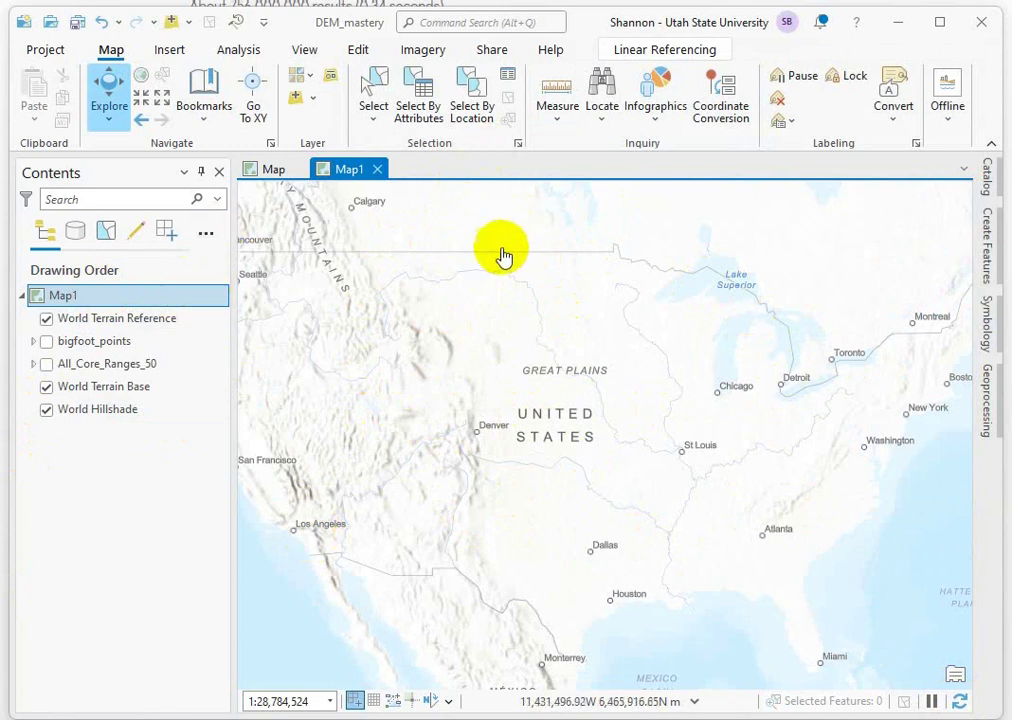
- Return the map to the United States extent with Previous Extent twice and reopen Measure
{"action": "scroll", "coordinate": [502, 262], "scroll_direction": "down", "scroll_amount": 3}
{"action": "left_click_drag", "start_coordinate": [502, 266], "coordinate": [487, 670]}
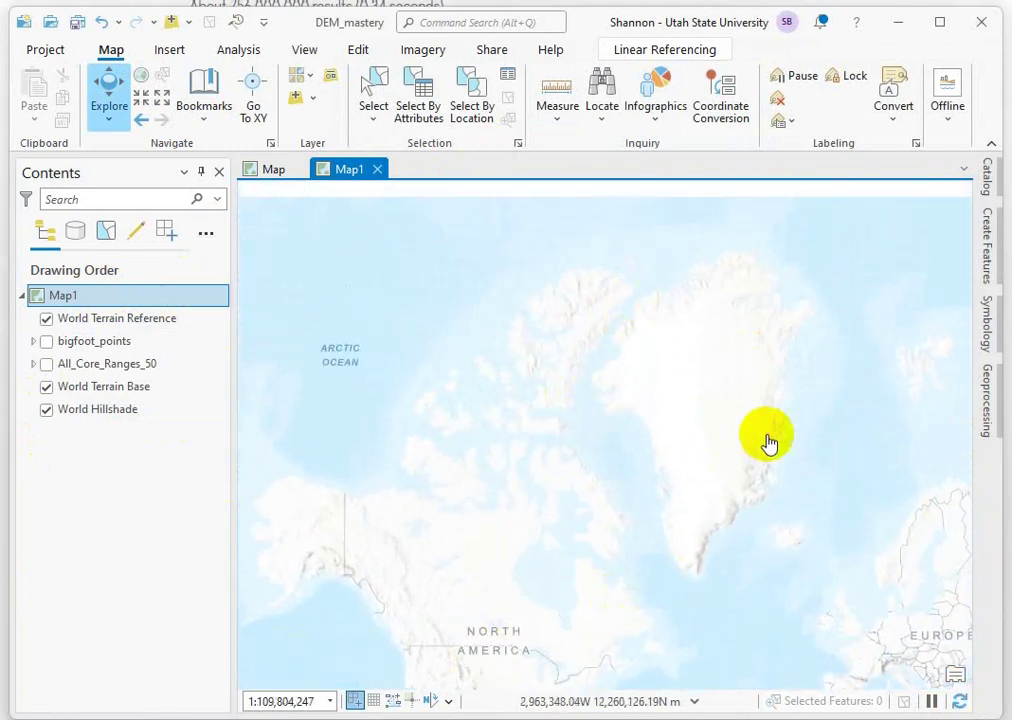
{"action": "left_click", "coordinate": [141, 120]}
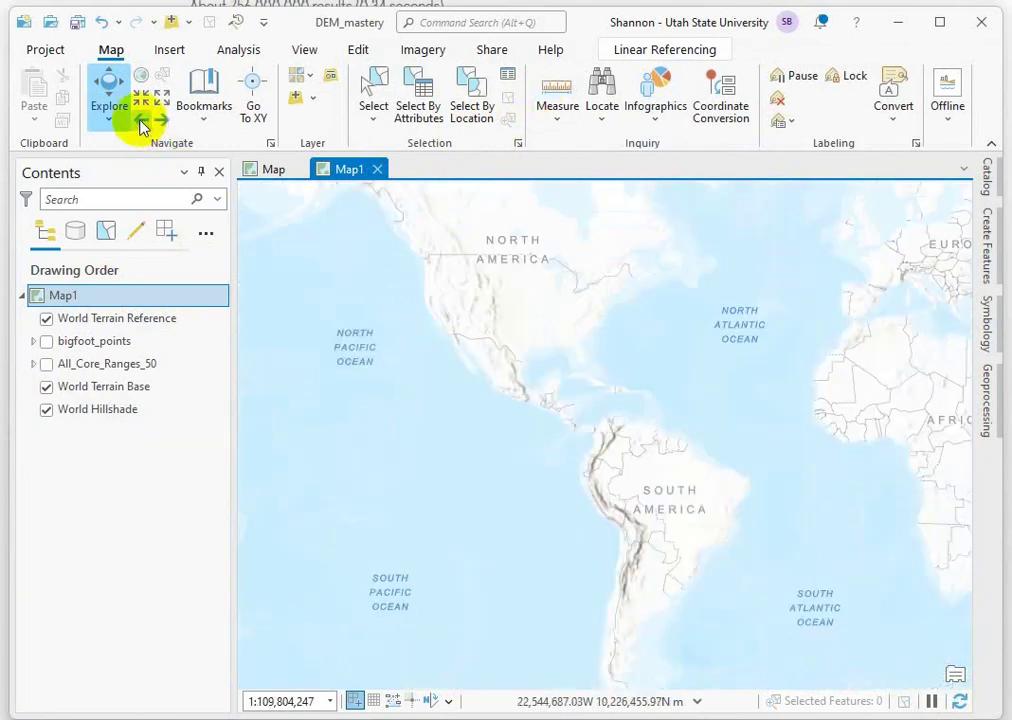
{"action": "left_click", "coordinate": [141, 120]}
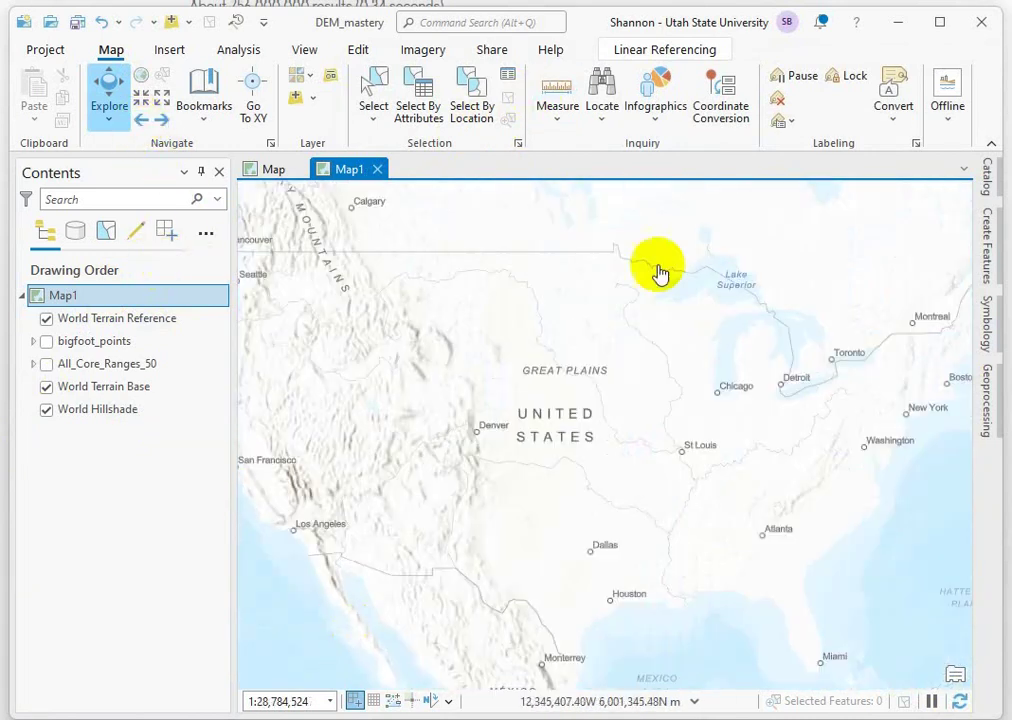
{"action": "left_click", "coordinate": [556, 105]}
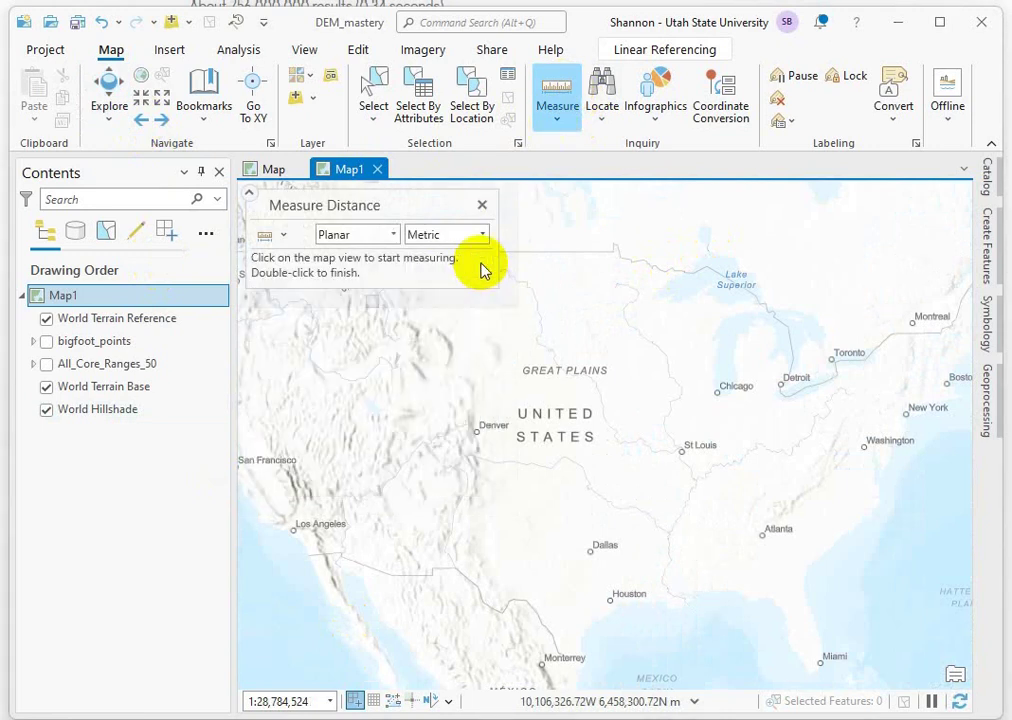
- Measure a planar line from Los Angeles to the Great Plains, reading 2,326.60 km
{"action": "left_click", "coordinate": [294, 531]}
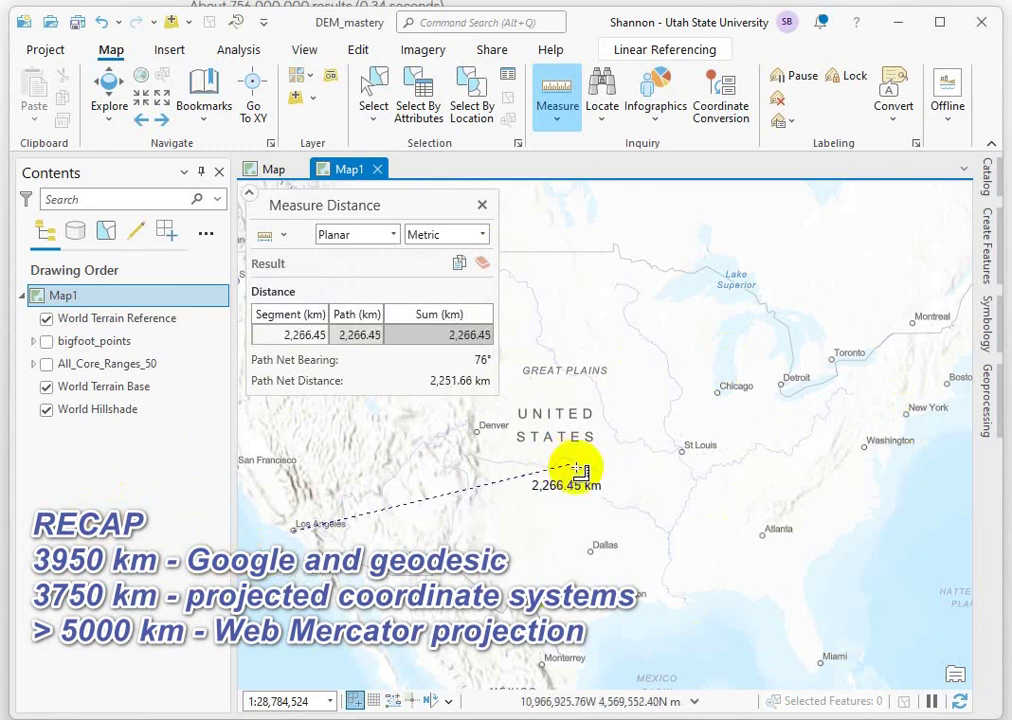
{"action": "double_click", "coordinate": [527, 365]}
- Close Measure Distance so no measured line remains on the United States map
{"action": "left_click", "coordinate": [482, 205]}
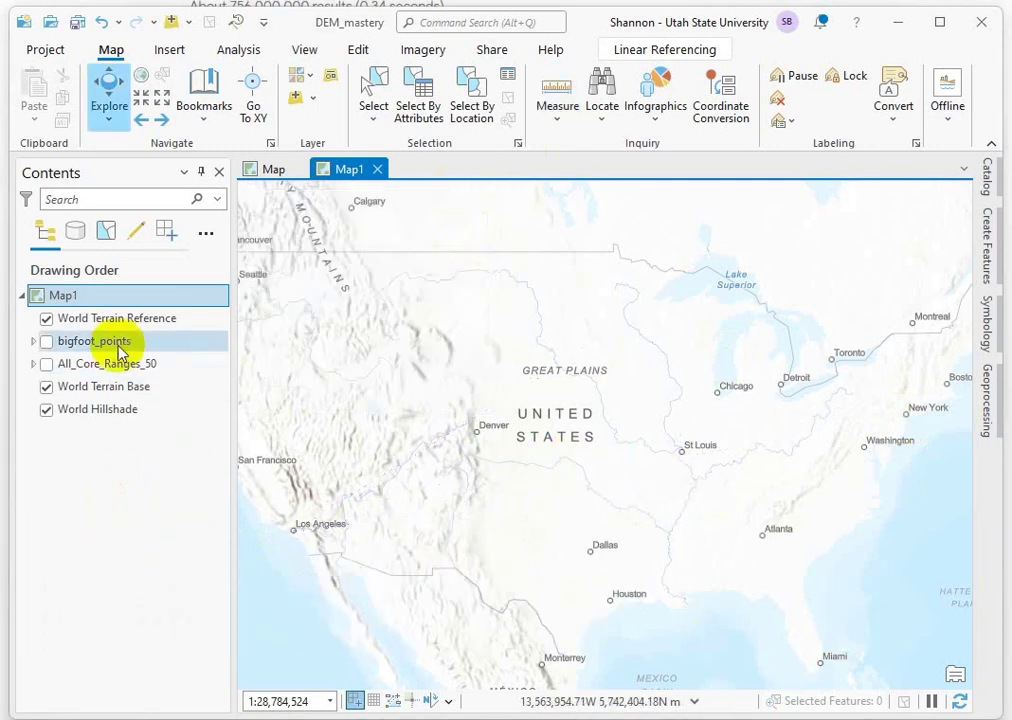